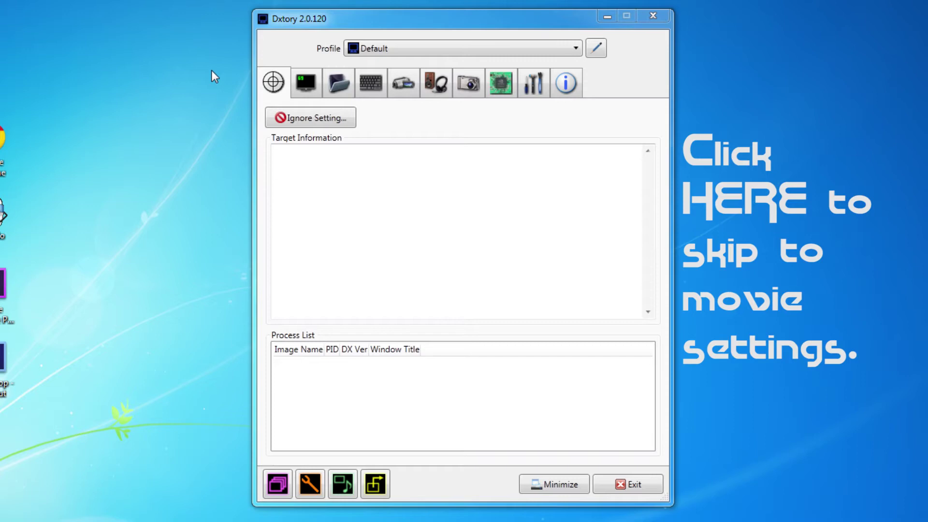
Review the list of ignored targets and the overlay status settings.
click(289, 120)
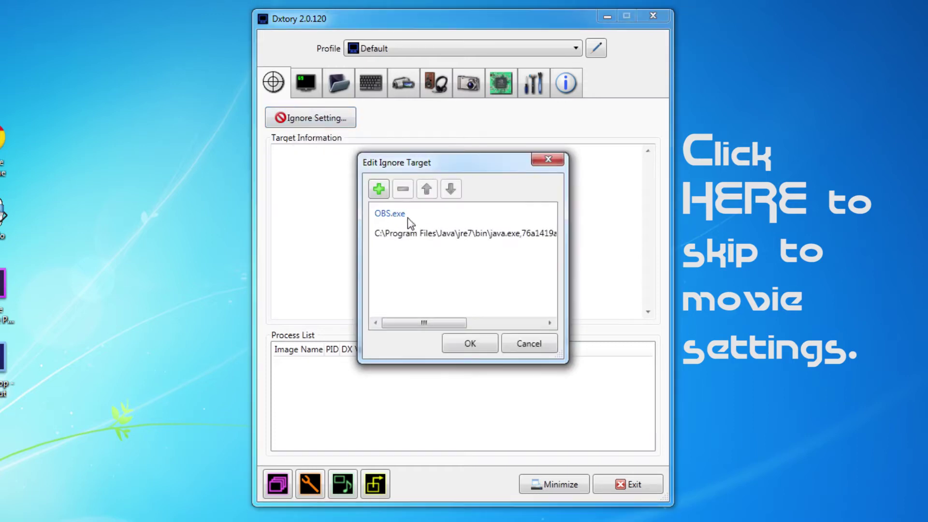
click(540, 345)
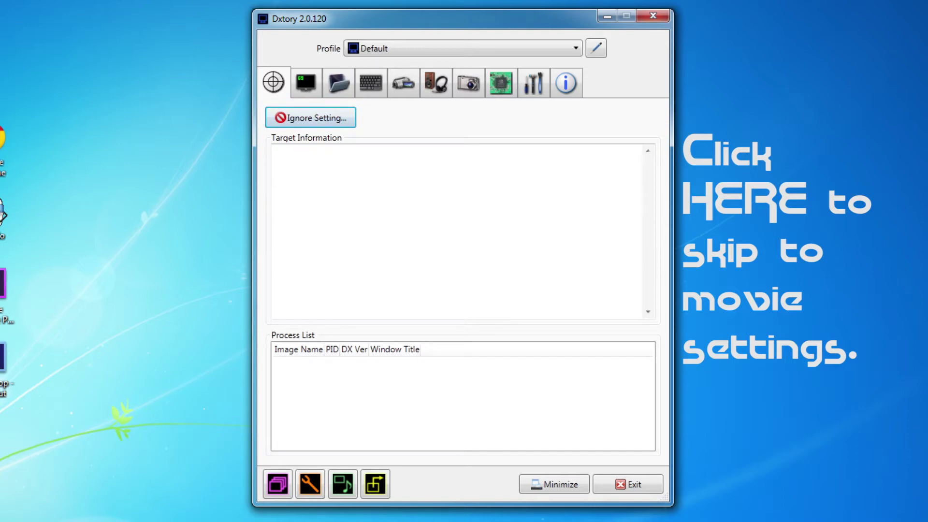
click(306, 82)
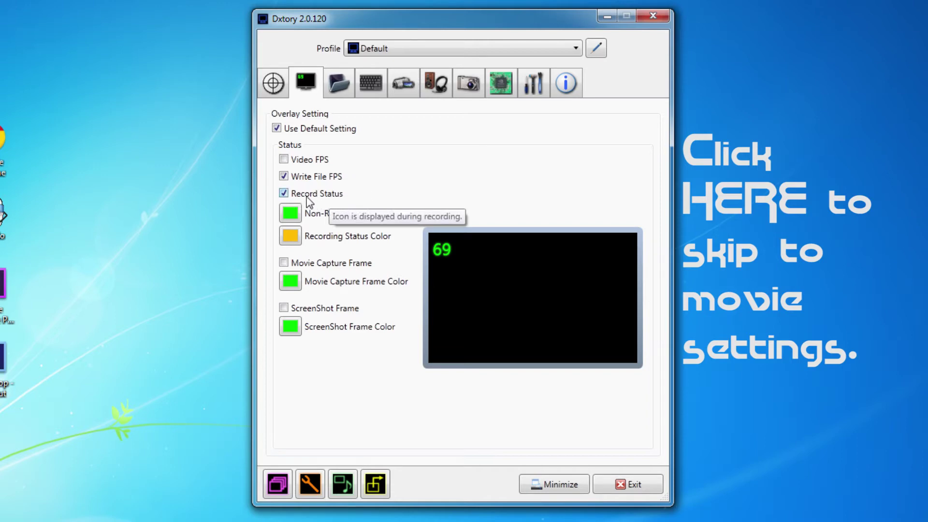
Inspect the contents of the D: movie folder and run its write-speed benchmark with a 3000 MB write size.
click(339, 83)
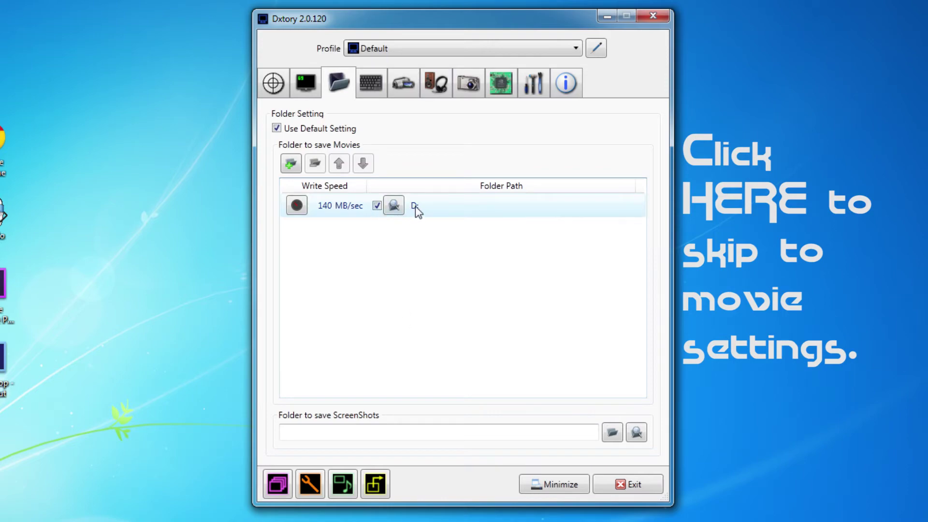
click(398, 212)
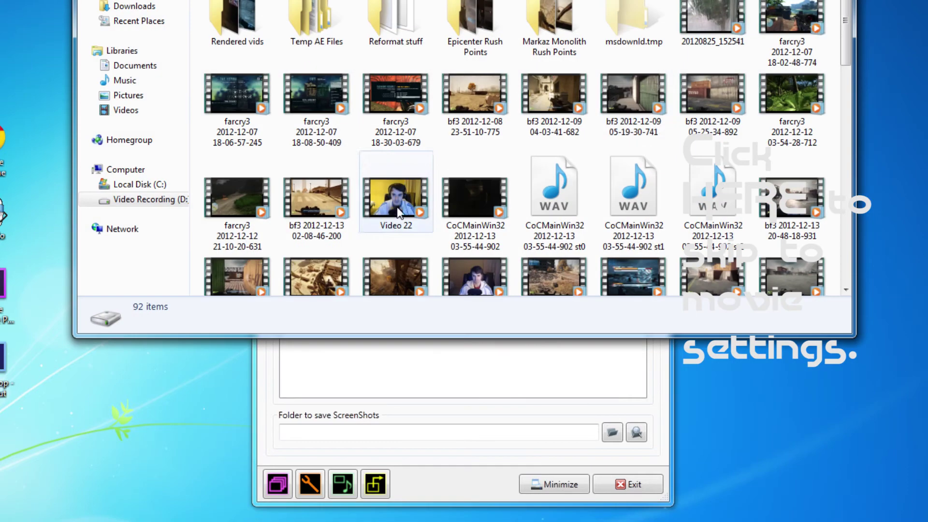
key(alt+F4)
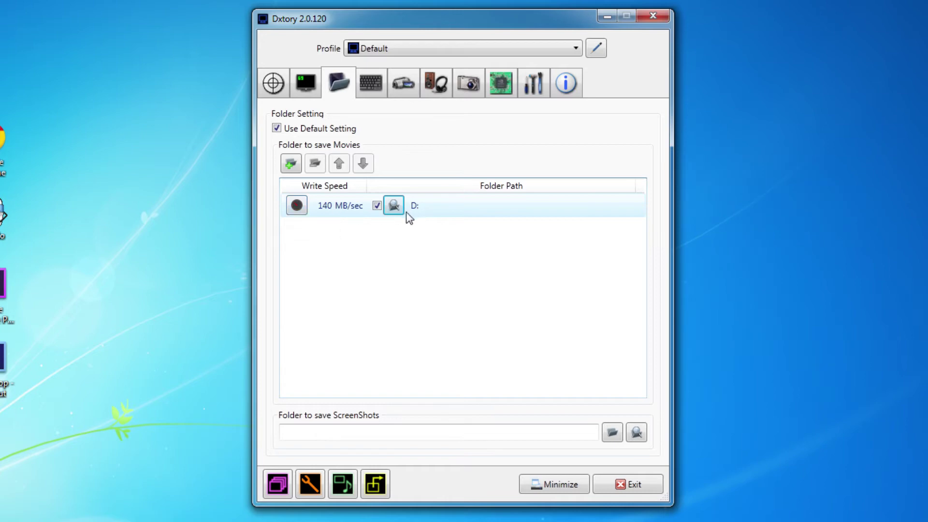
click(296, 206)
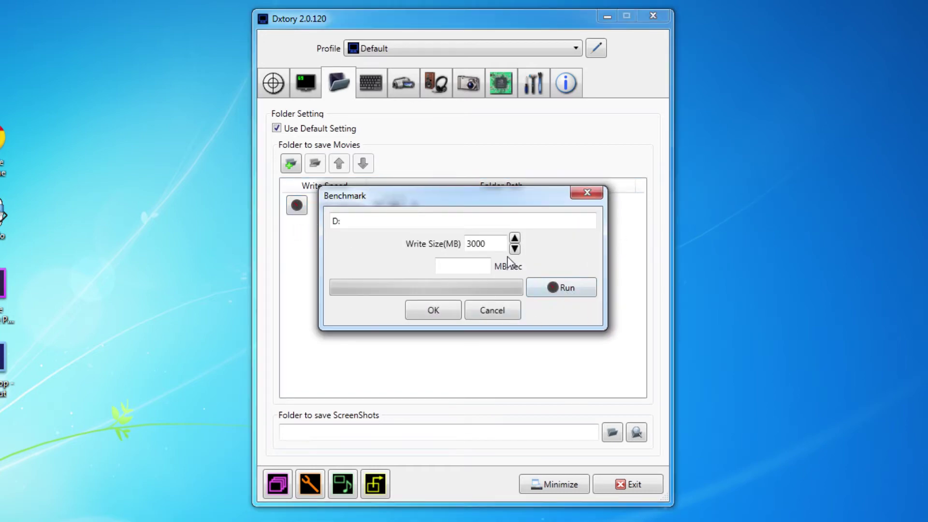
click(560, 287)
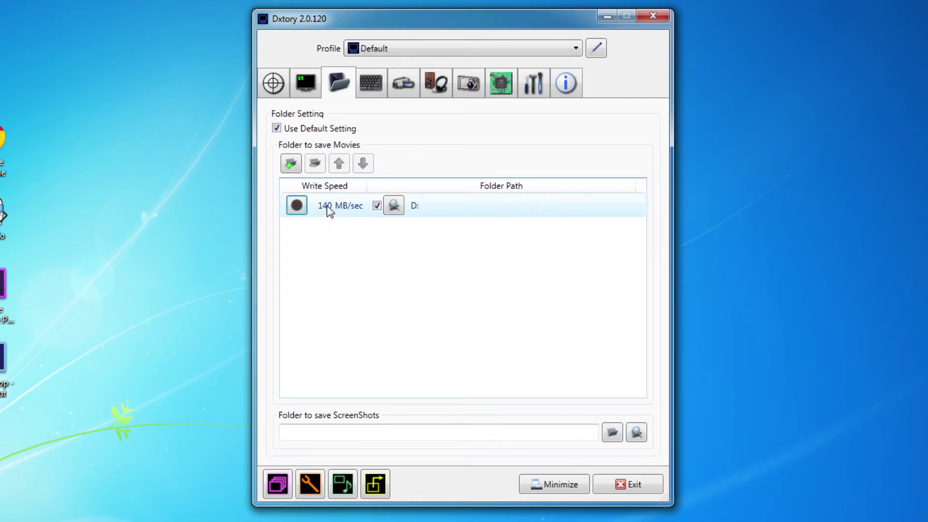
Try entering 11111 MB/sec as the write speed of the D: movie folder.
click(326, 205)
click(325, 206)
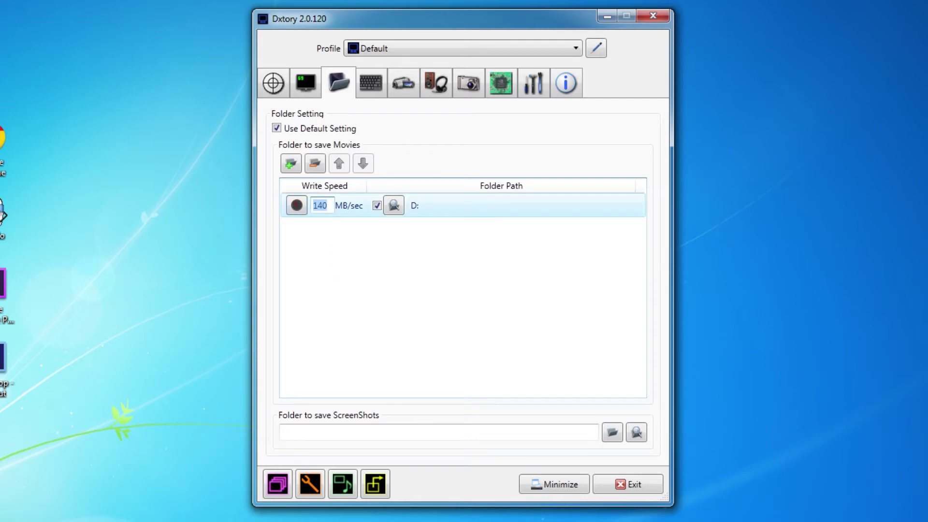
text(11111)
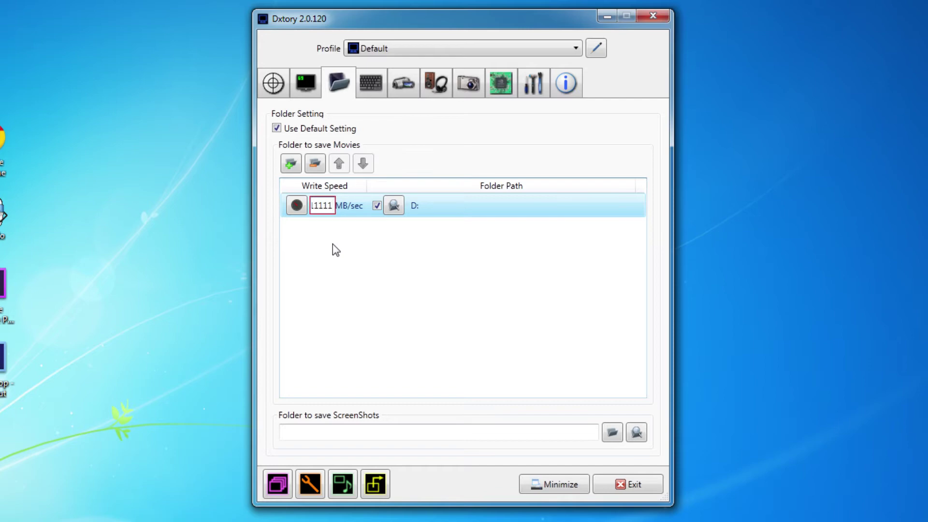
Set the write speed of the D: movie folder to 140 MB/sec.
key(BackSpace)
key(BackSpace)
key(BackSpace)
key(BackSpace)
key(BackSpace)
text(140)
click(438, 213)
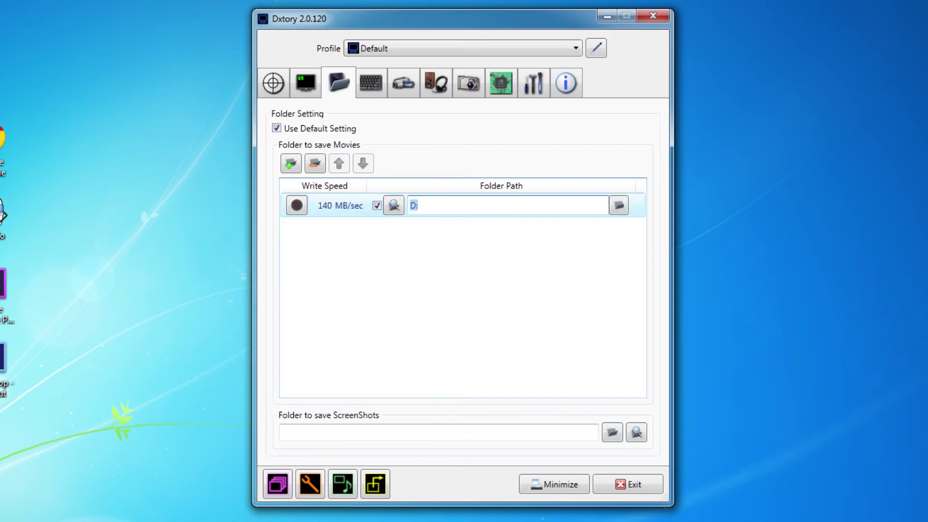
click(354, 215)
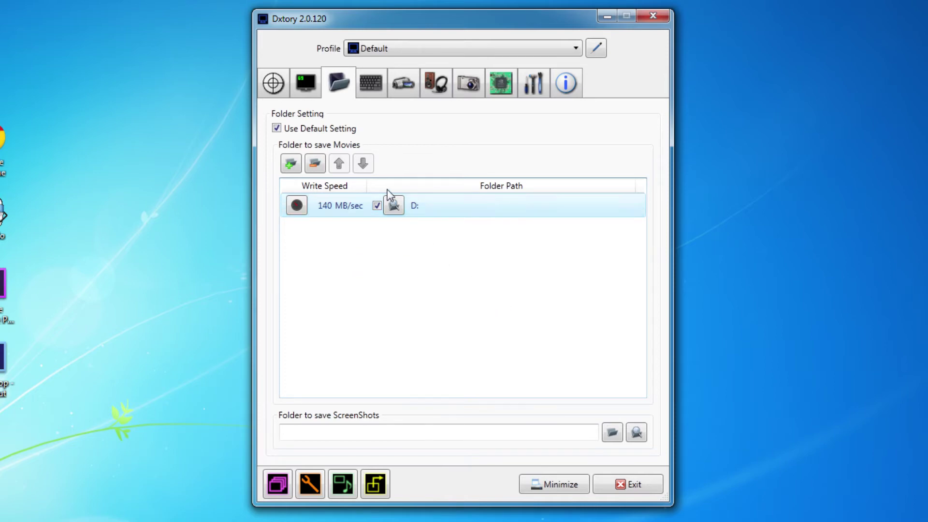
Review the hotkey assignments and the list of saved game profiles, keeping the Default profile.
click(366, 84)
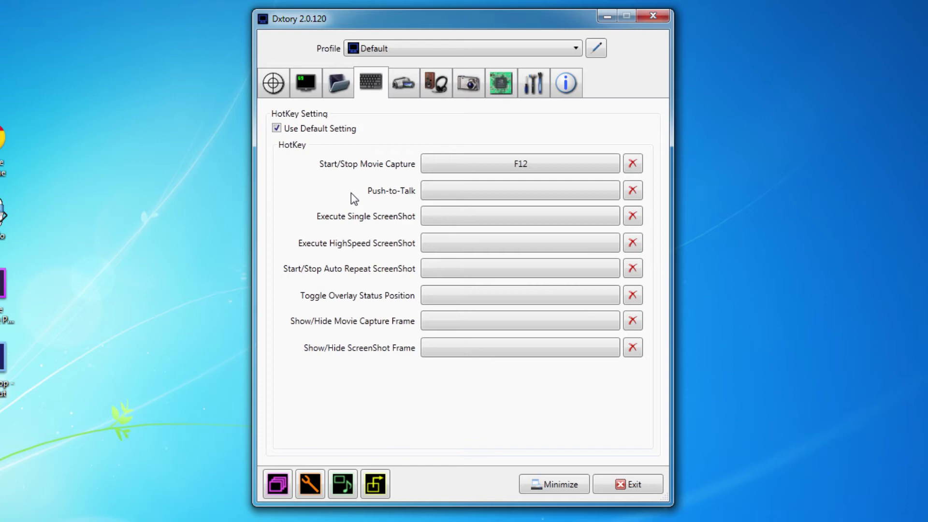
click(402, 87)
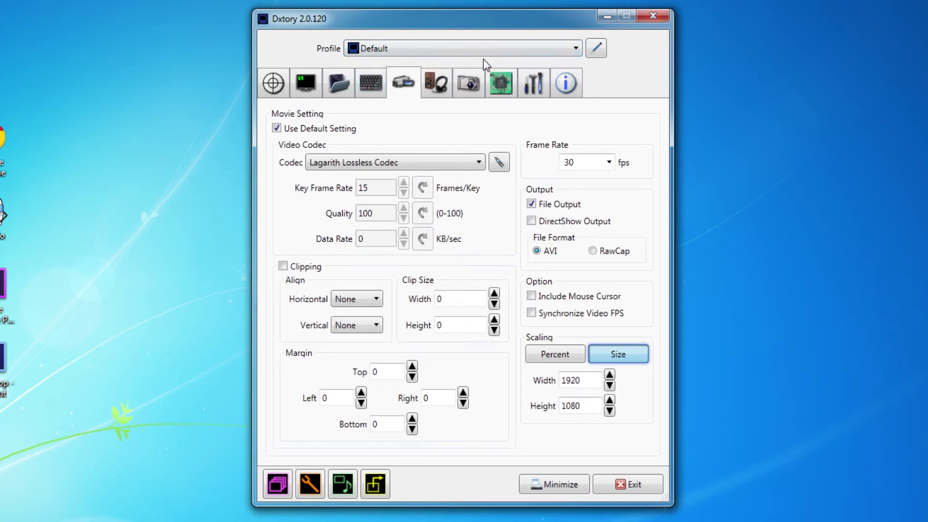
click(517, 47)
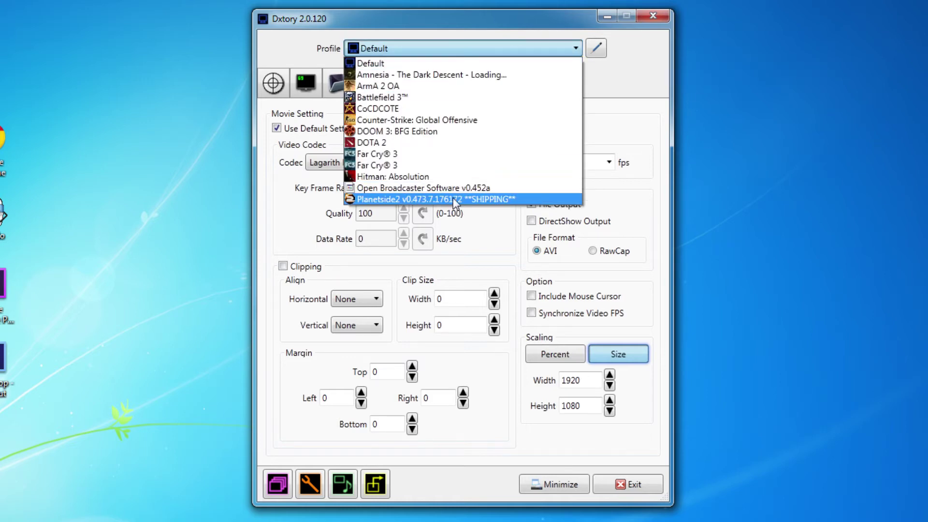
click(488, 48)
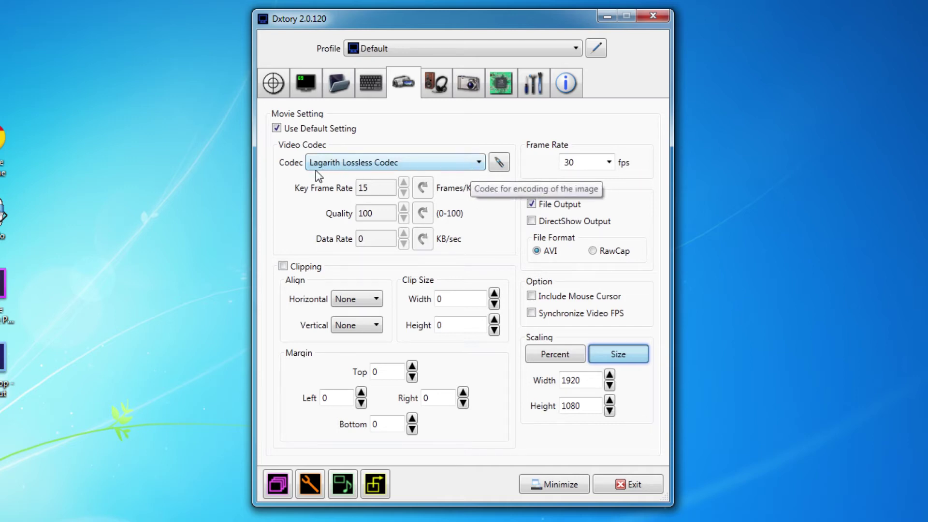
Choose Dxtory Video Codec for movie capture and set its format to YUV410(4x4) - Low Quality.
click(441, 164)
click(441, 164)
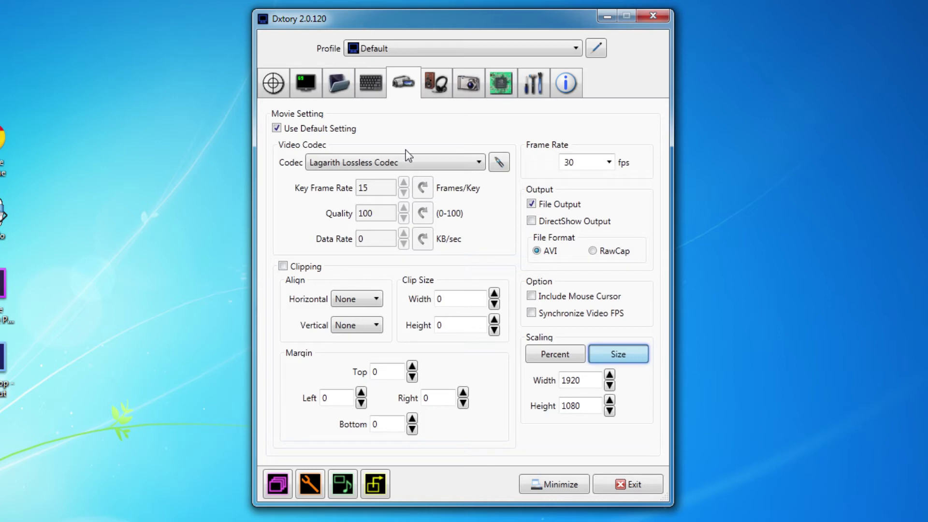
click(409, 164)
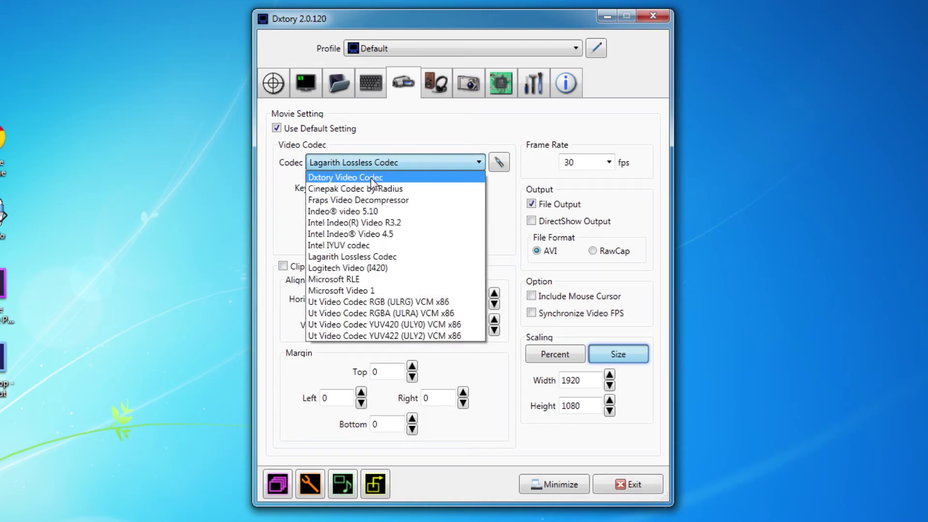
click(370, 178)
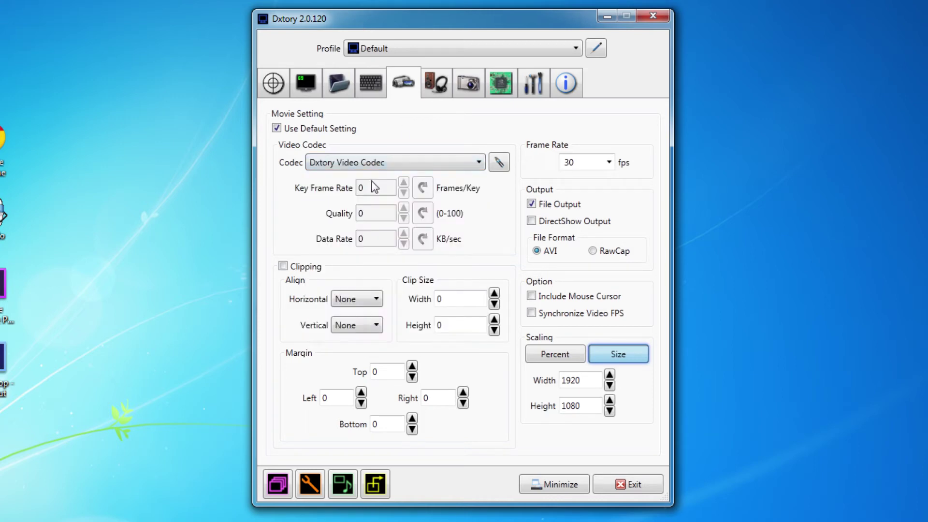
click(499, 163)
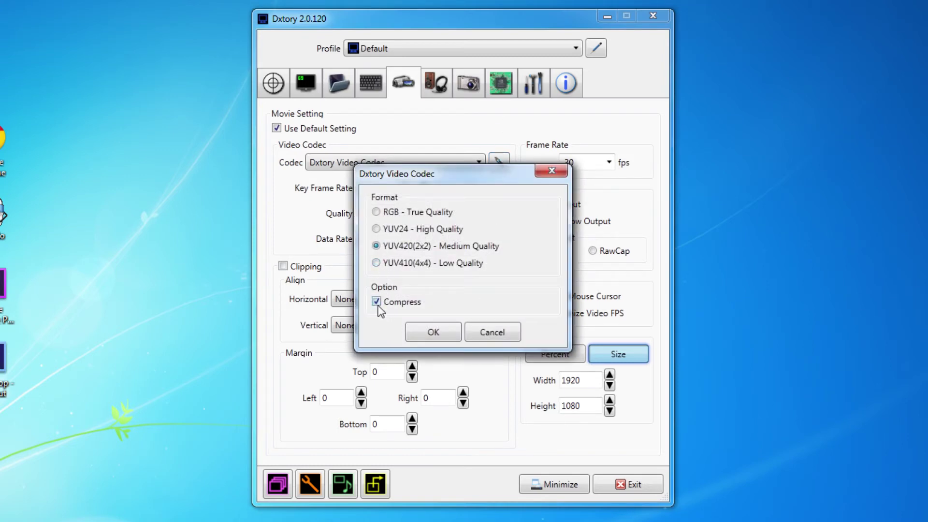
click(376, 263)
click(440, 332)
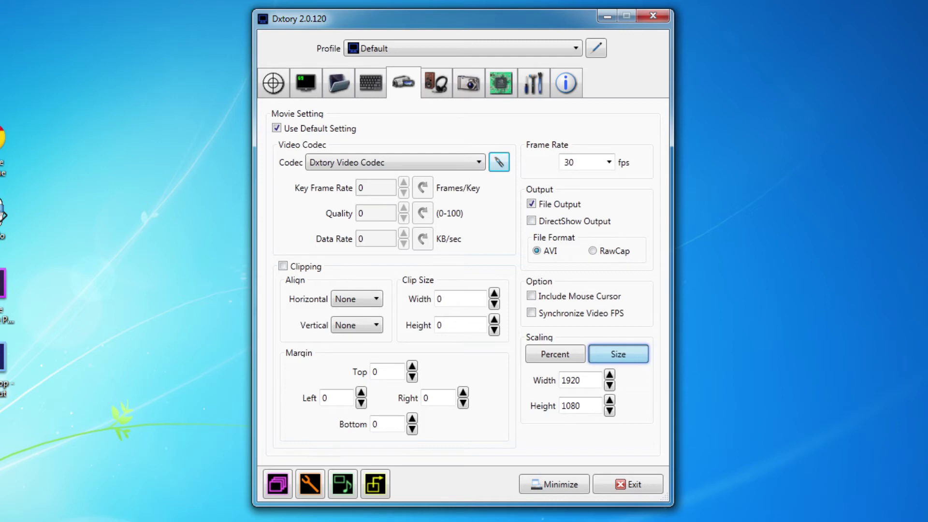
Switch the video codec to Lagarith Lossless Codec and set its mode to YV12.
click(473, 163)
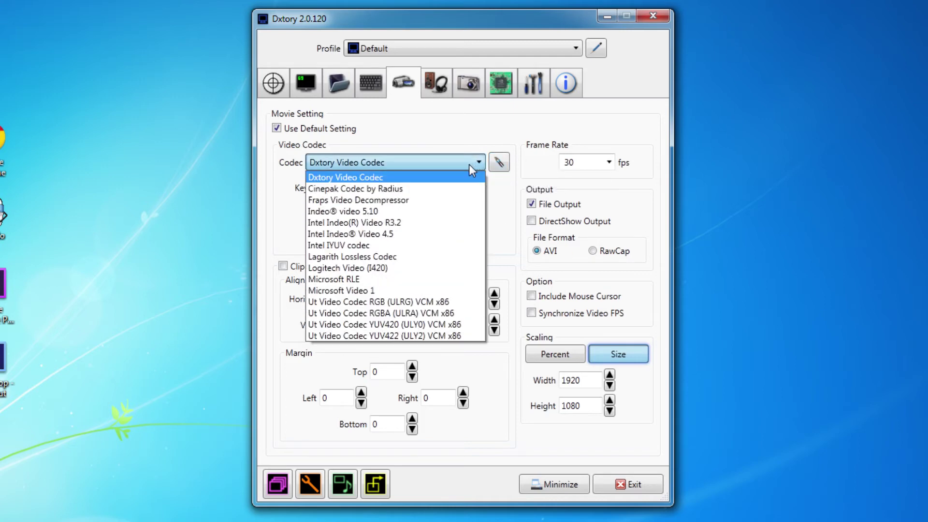
click(417, 264)
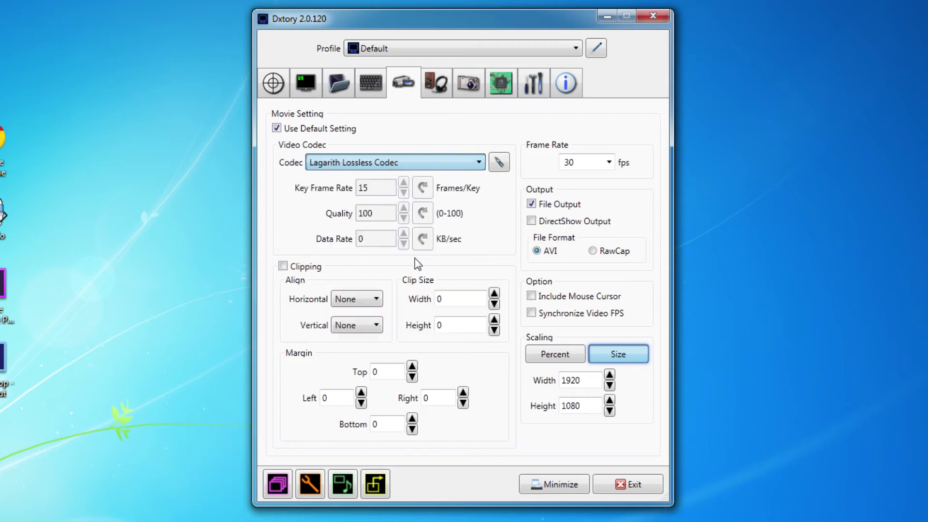
click(499, 163)
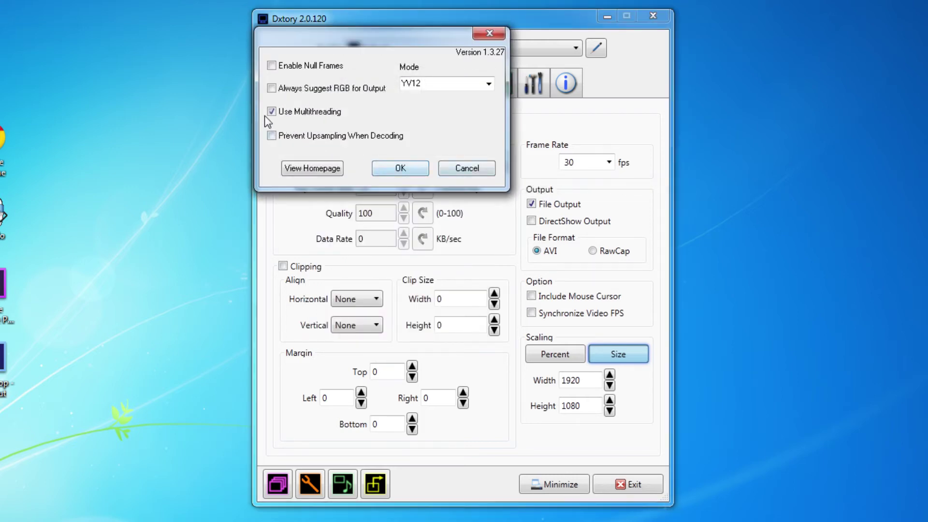
mouse_move(337, 122)
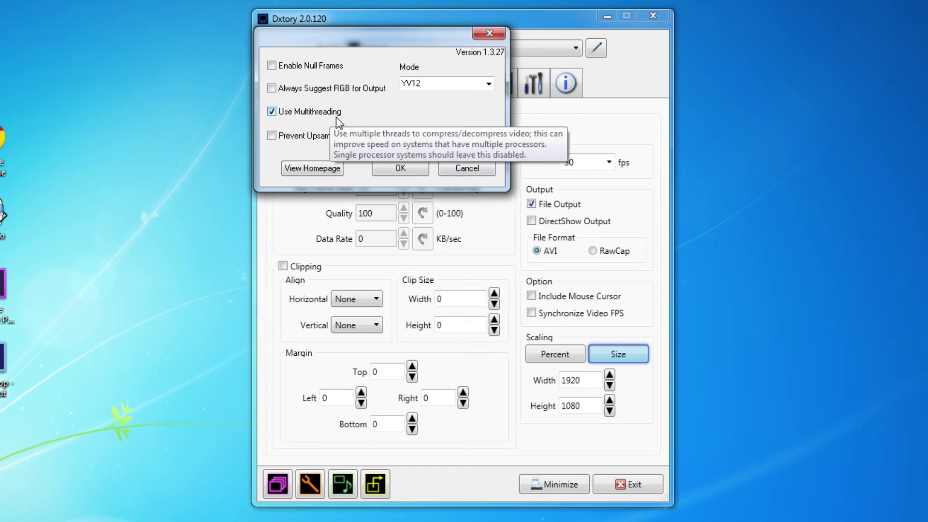
click(488, 86)
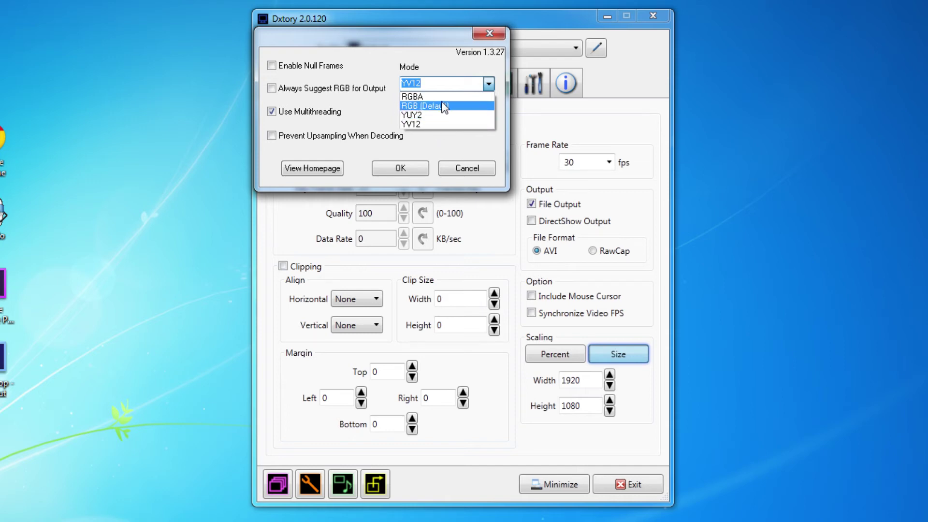
click(427, 124)
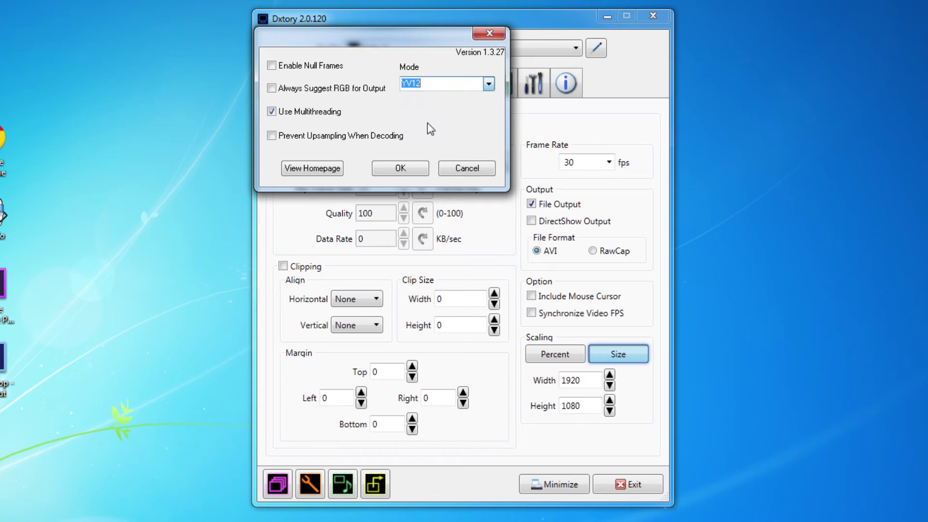
click(413, 170)
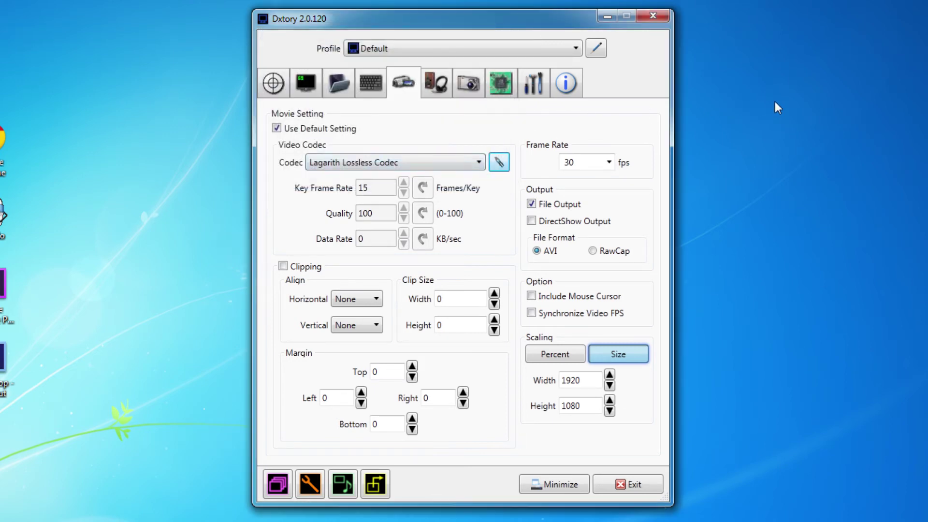
Try custom movie frame rates of 23 fps and 42 fps.
double_click(568, 162)
text(23)
click(765, 156)
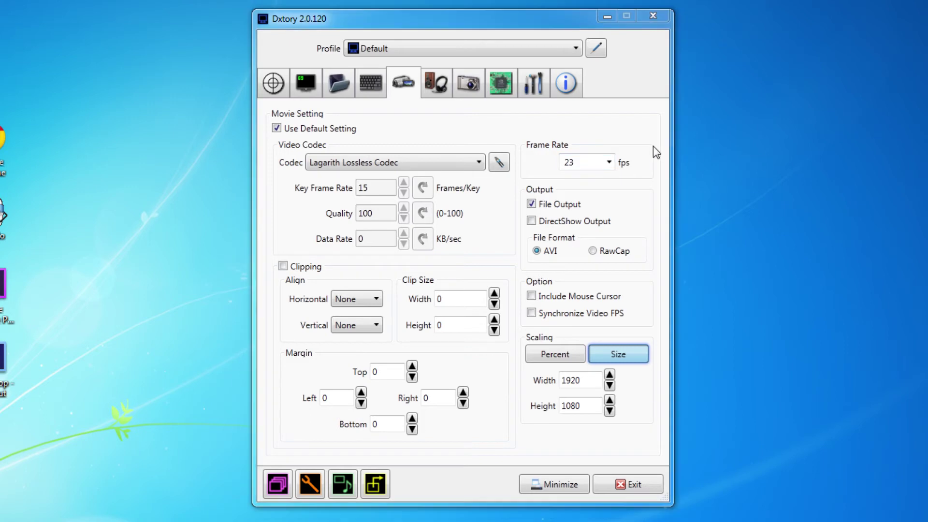
click(653, 148)
text(42)
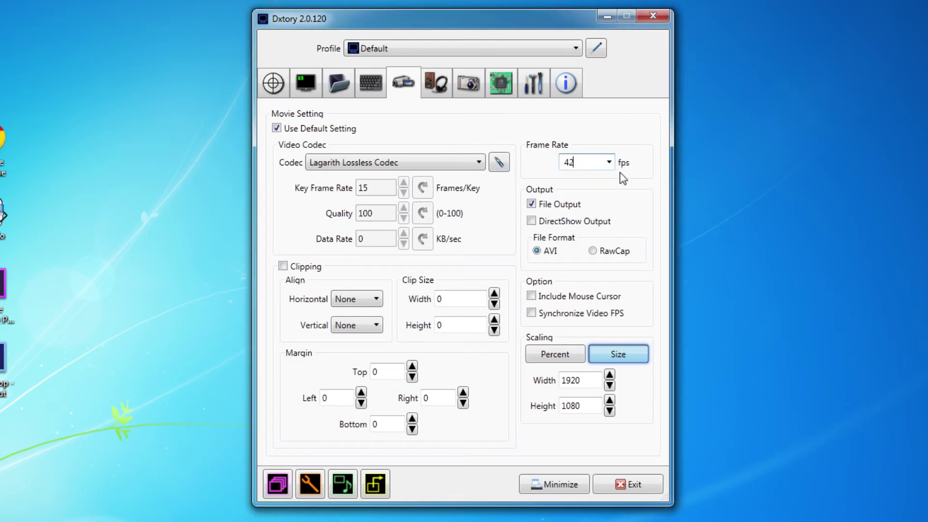
click(471, 162)
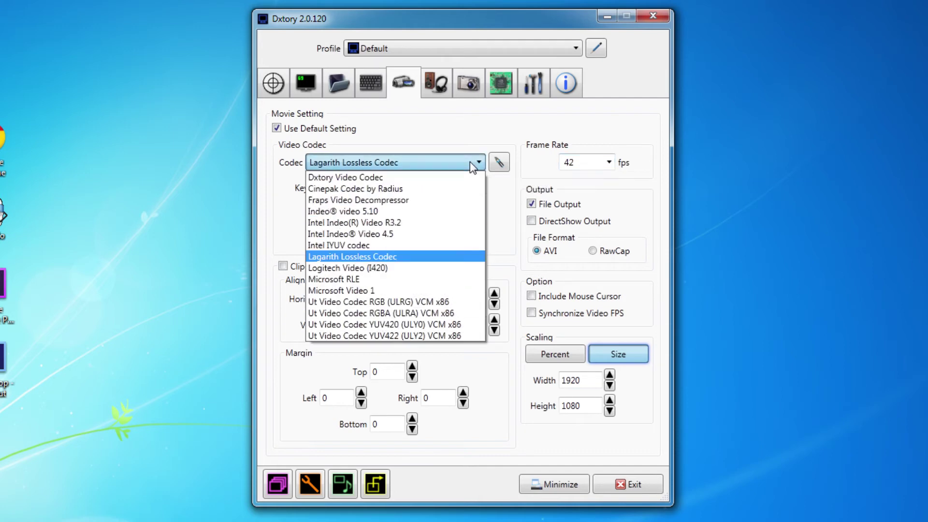
click(472, 162)
Set the movie frame rate to 30 fps.
click(568, 167)
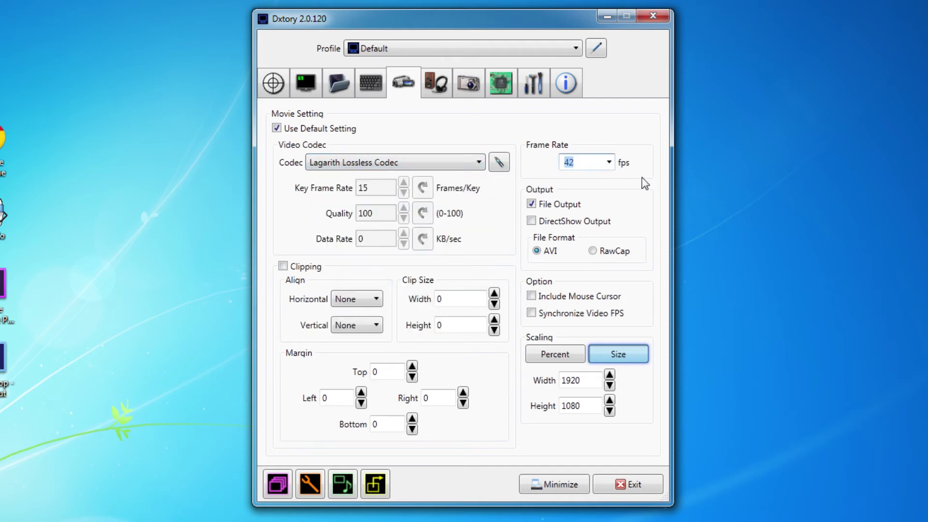
text(30)
click(573, 163)
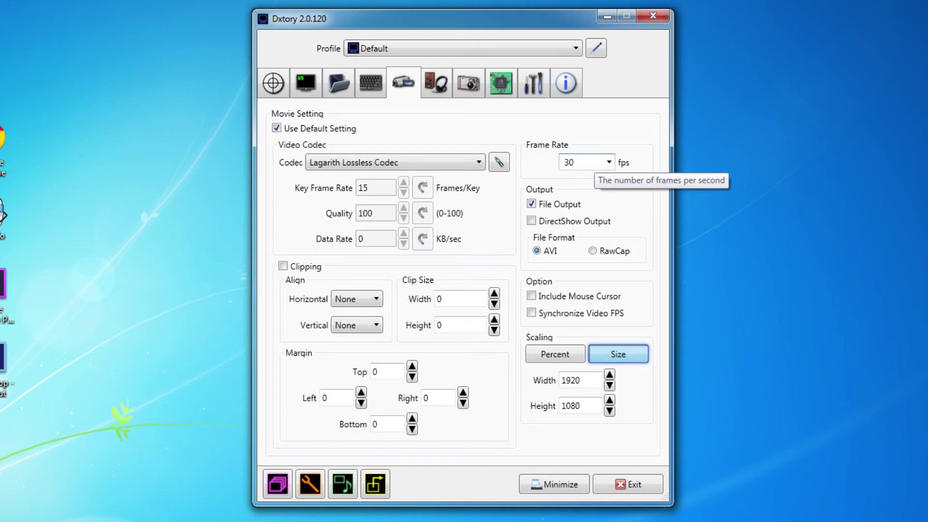
Select Dxtory Video Codec as the codec for movie capture.
click(463, 165)
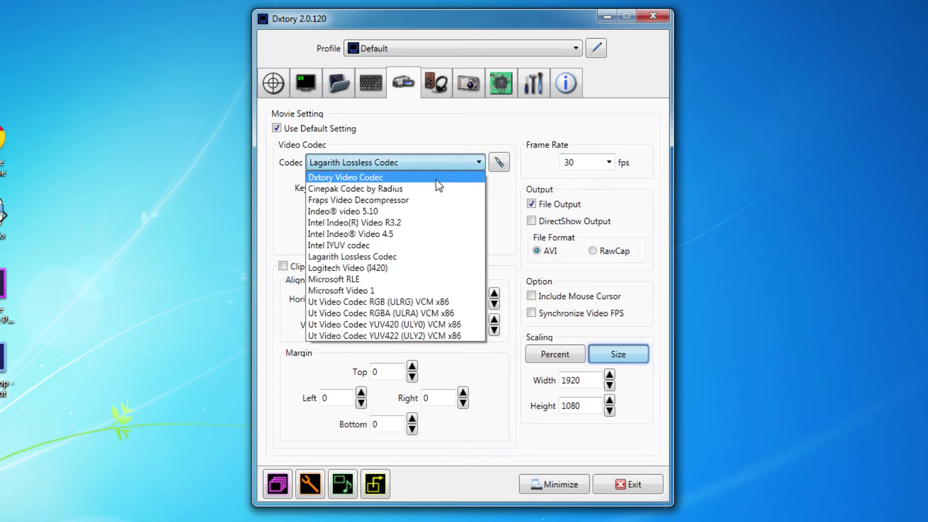
click(389, 178)
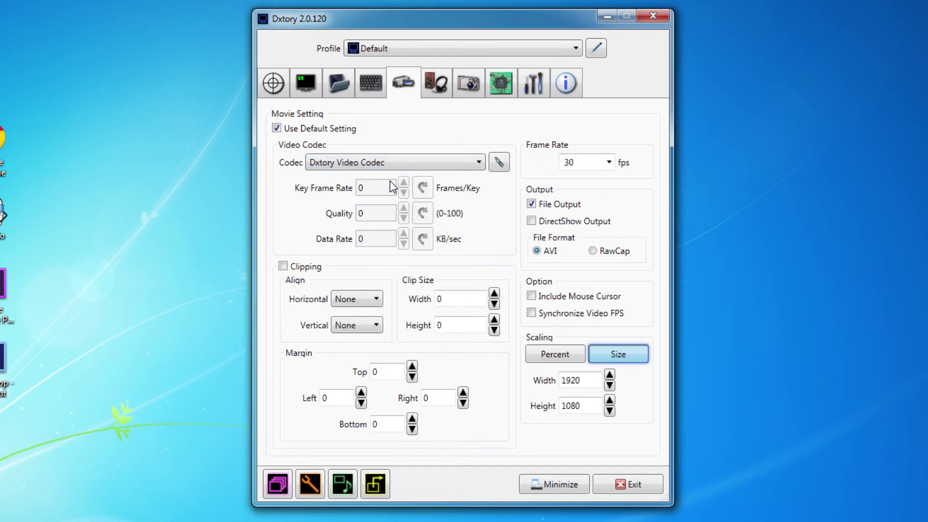
Review the format options of the Dxtory Video Codec and the list of available video codecs.
click(498, 163)
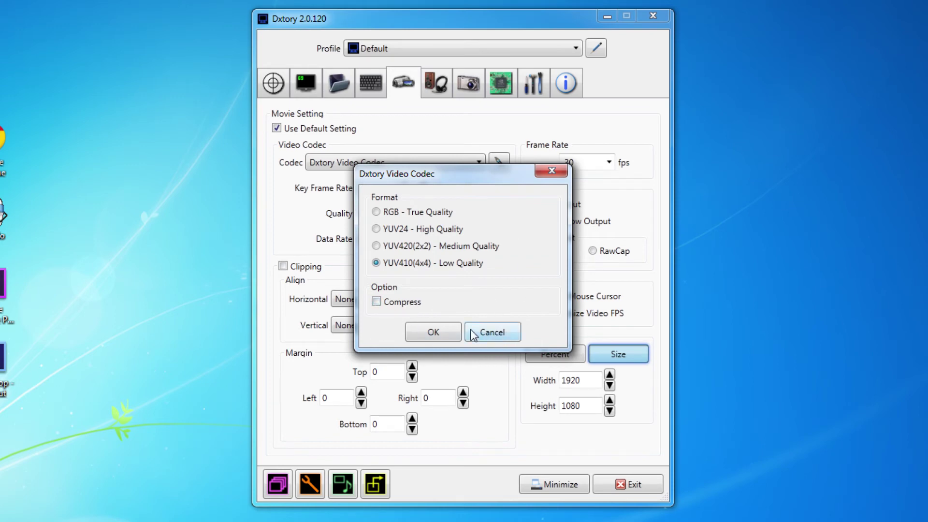
click(504, 334)
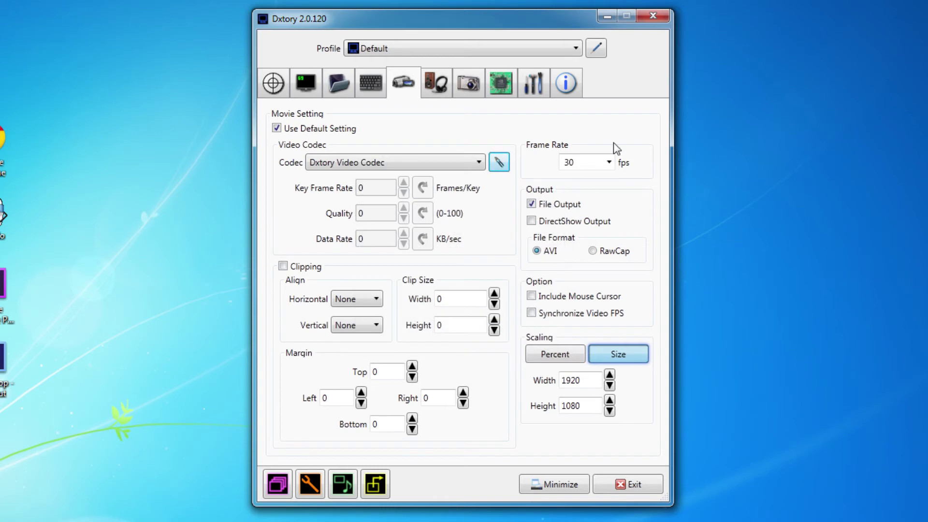
click(477, 165)
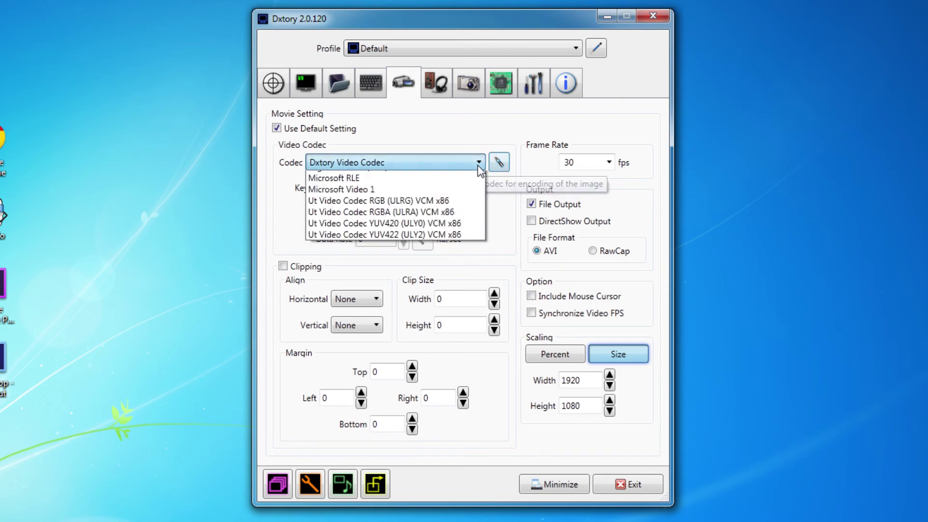
click(467, 159)
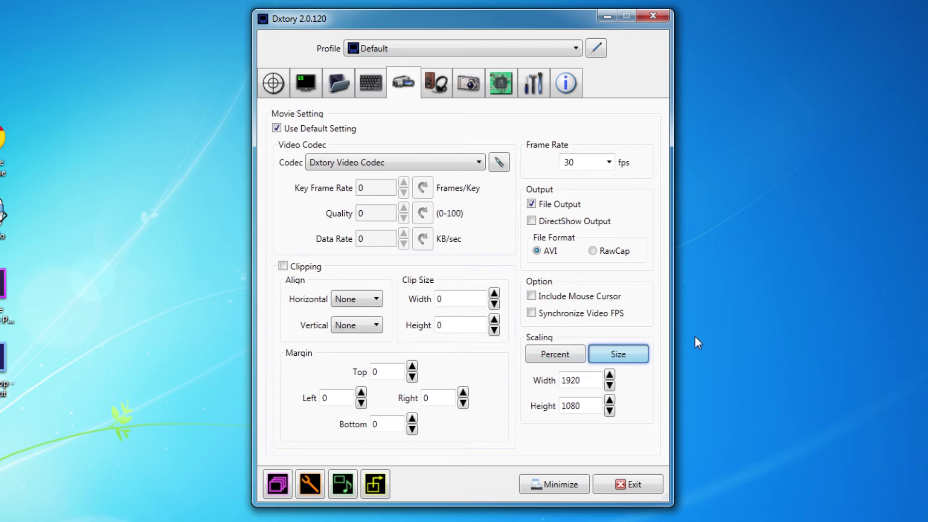
Scale the movie by size with a width of 1280 and a height of 720.
click(565, 353)
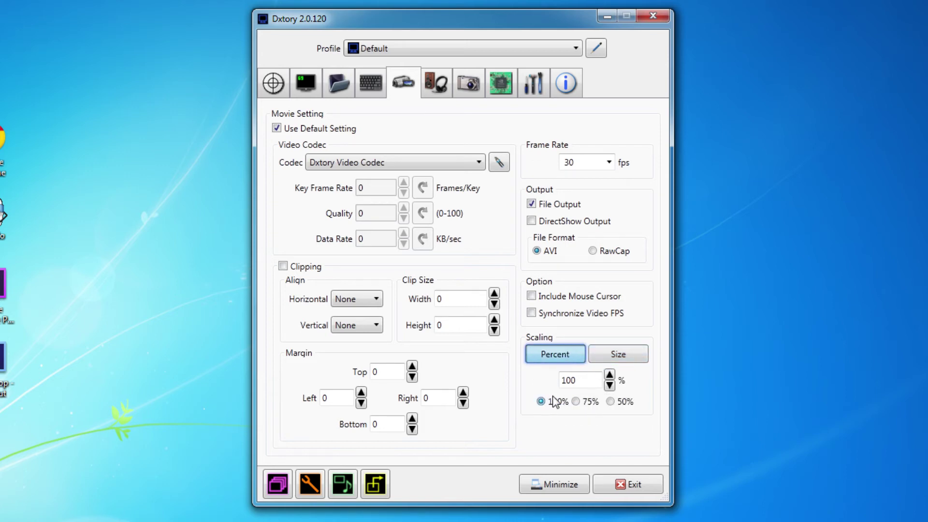
click(615, 355)
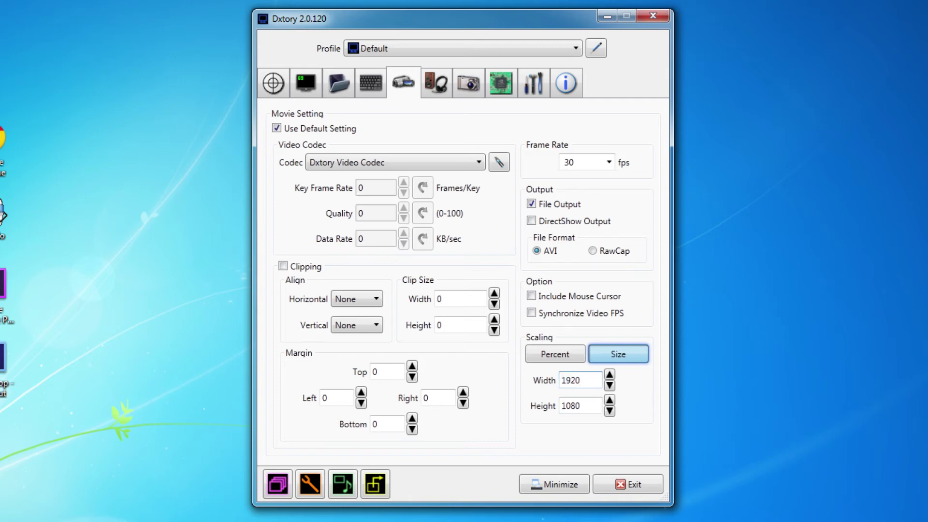
drag(579, 380, 544, 384)
text(1280)
key(Tab)
key(Tab)
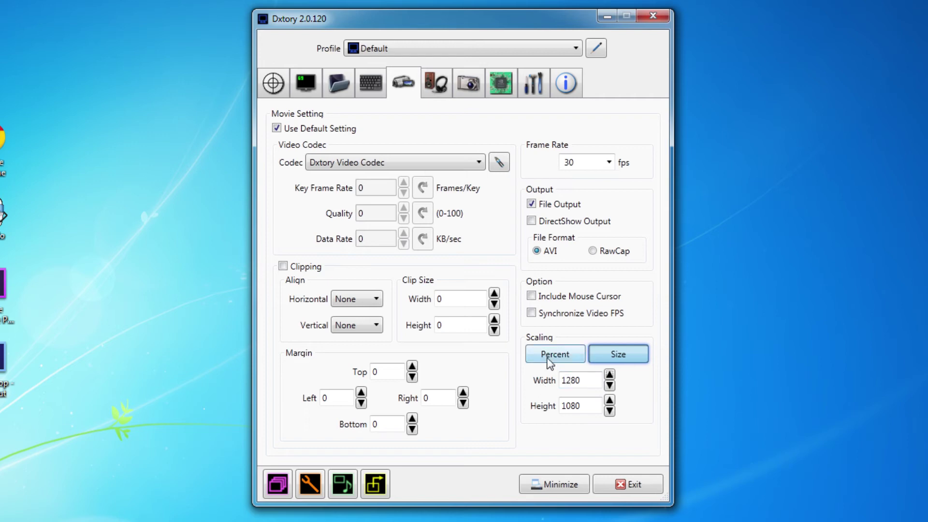
key(BackSpace)
key(BackSpace)
key(BackSpace)
key(BackSpace)
text(720)
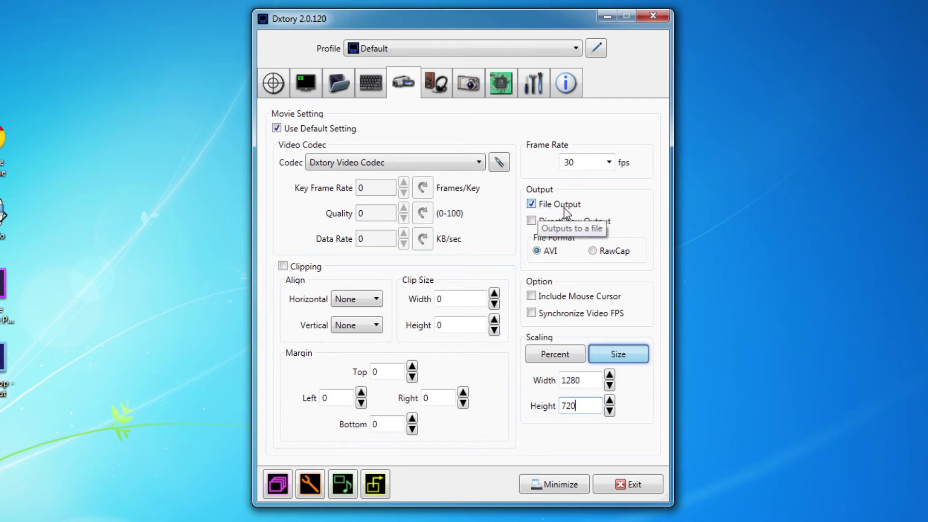
Switch the movie output from file to DirectShow and edit the scaling width and height.
click(531, 222)
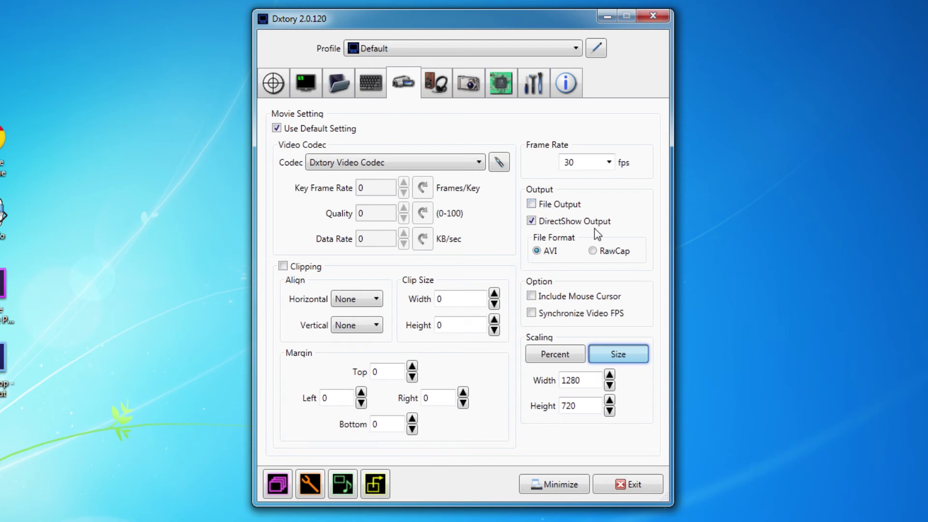
drag(595, 380, 554, 382)
key(Tab)
key(Tab)
text(60)
click(580, 381)
key(Tab)
key(shift+Tab)
Open the audio settings and view the second audio source.
click(439, 92)
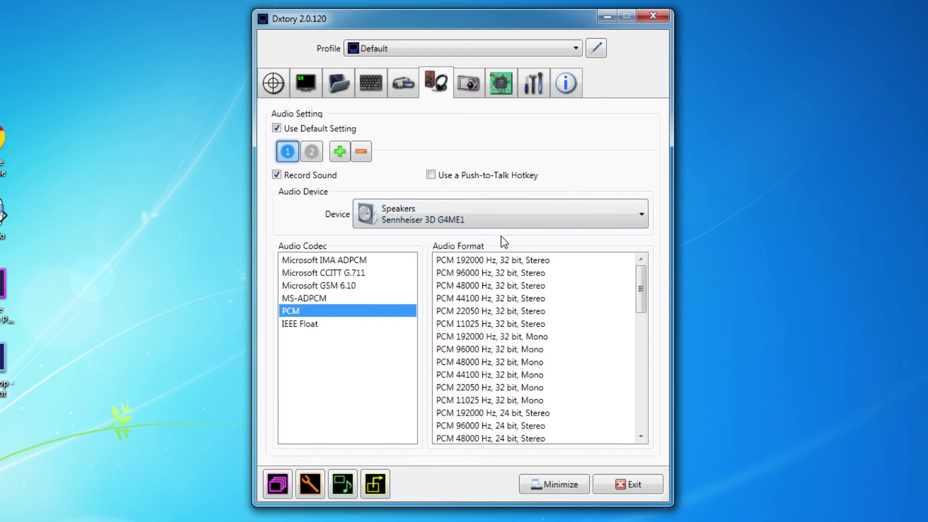
click(310, 152)
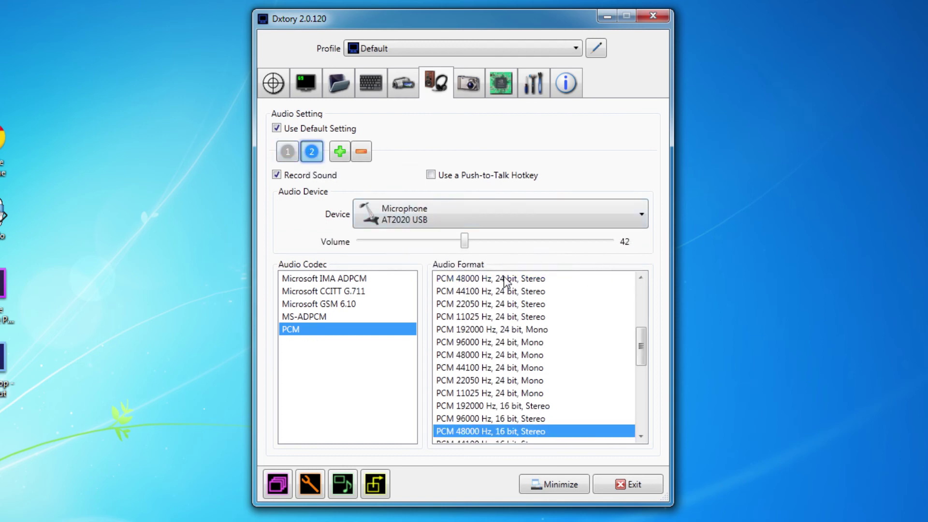
Try adding extra audio sources and remove them again, keeping only the original two.
click(341, 156)
click(363, 154)
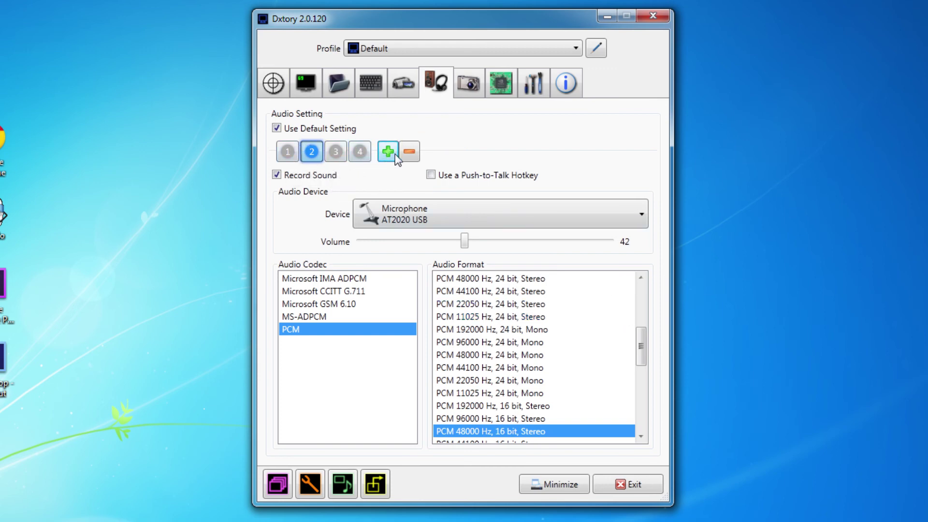
click(387, 154)
click(433, 151)
click(409, 152)
click(385, 152)
Compare the device, codec and audio format settings of the first and second audio sources.
click(311, 151)
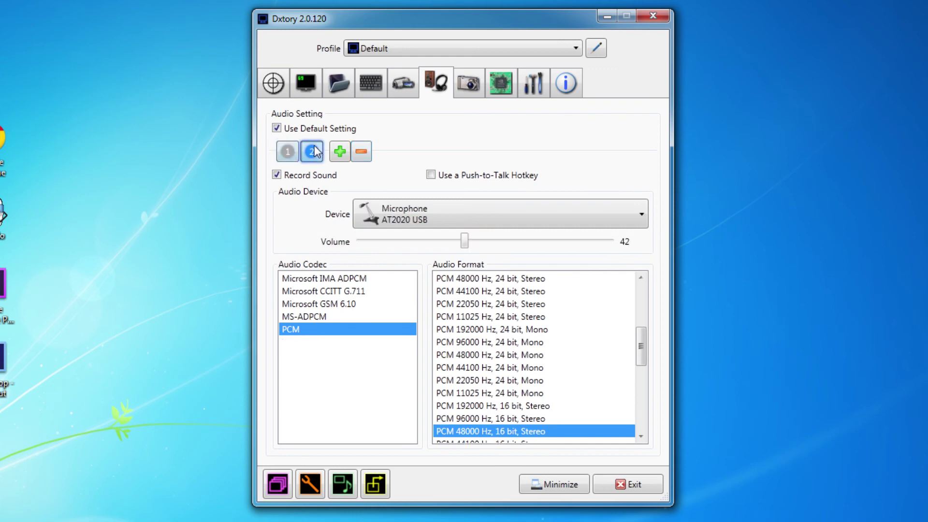
click(288, 151)
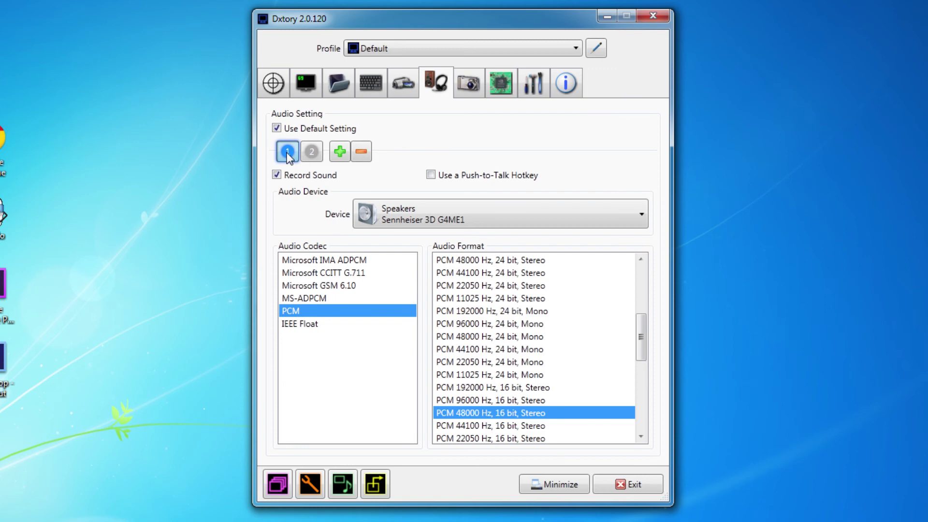
click(312, 151)
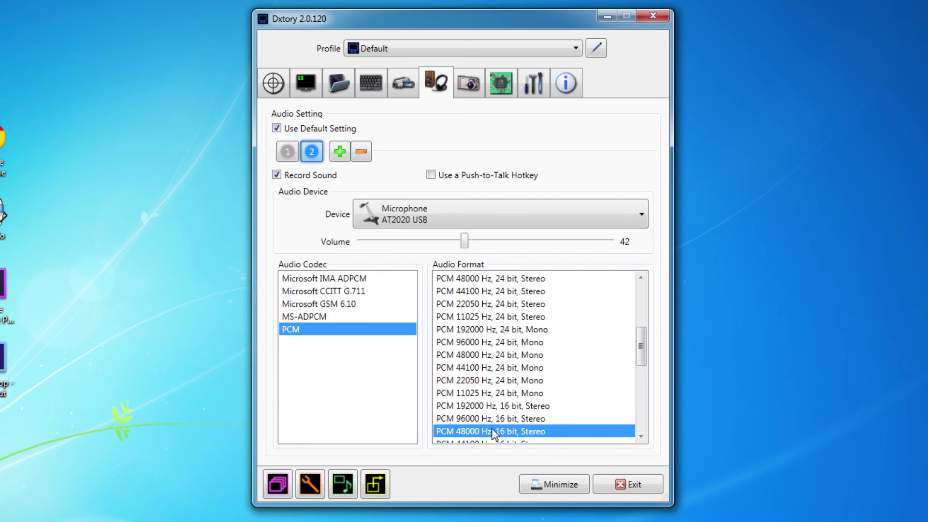
drag(640, 347, 641, 362)
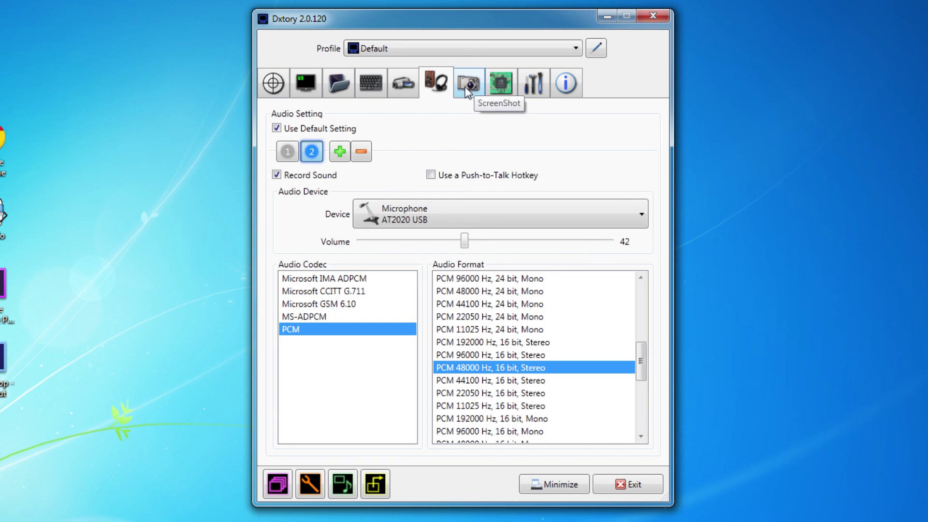
Review the advanced settings and the available processing thread counts.
click(501, 84)
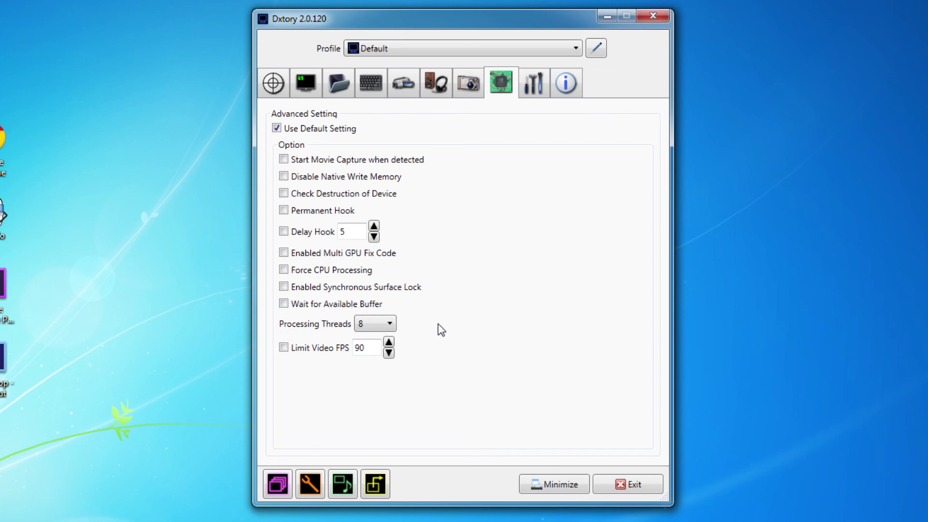
click(390, 325)
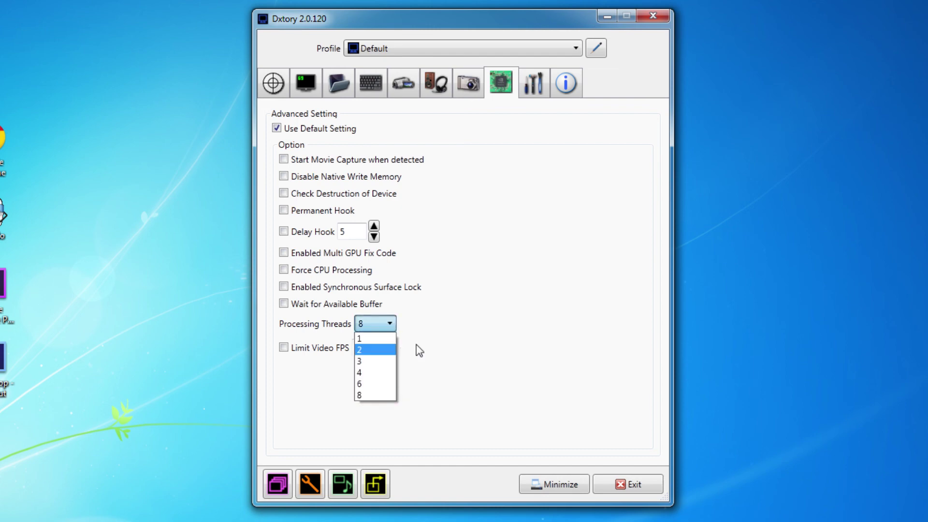
click(436, 334)
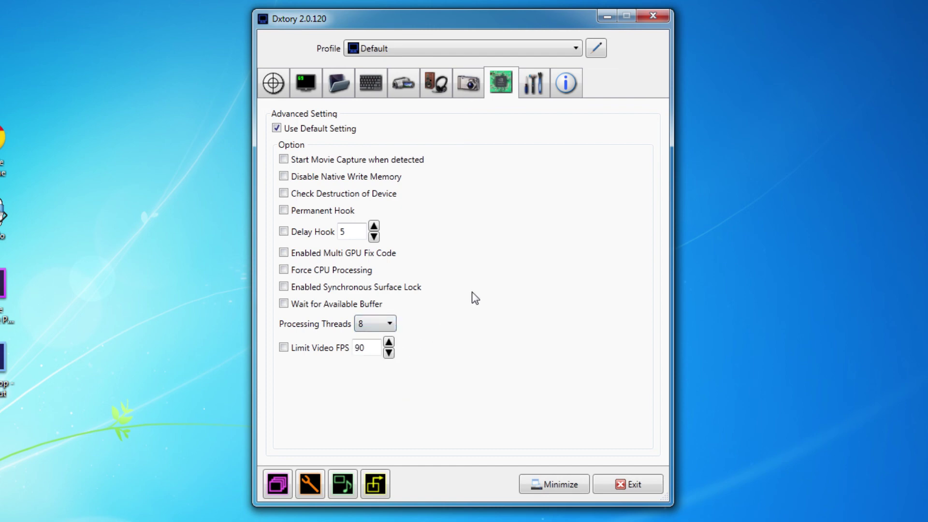
click(389, 325)
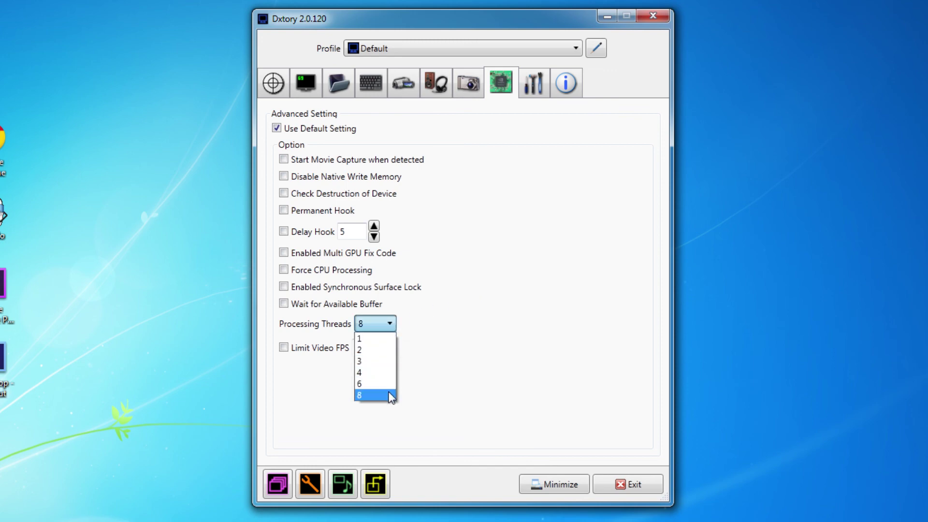
click(433, 364)
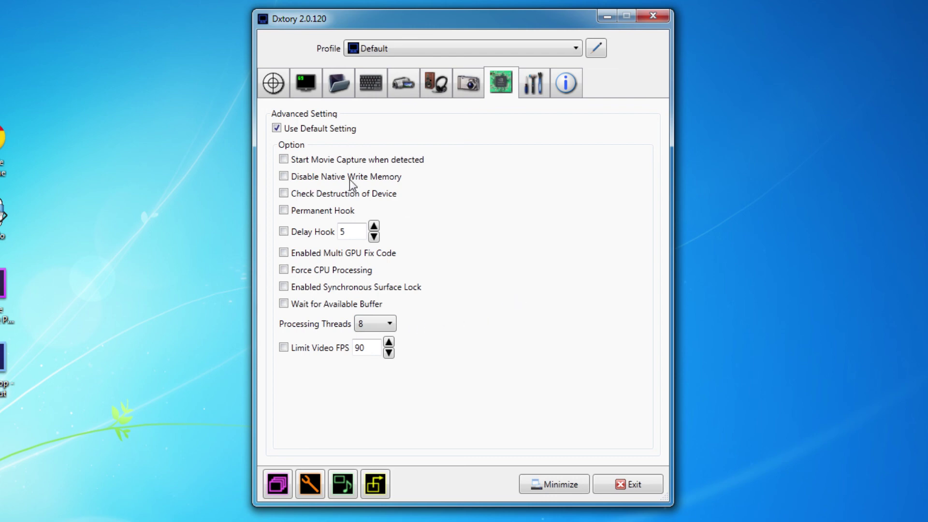
mouse_move(337, 310)
Check the global settings and return to the audio settings of the microphone source.
click(533, 83)
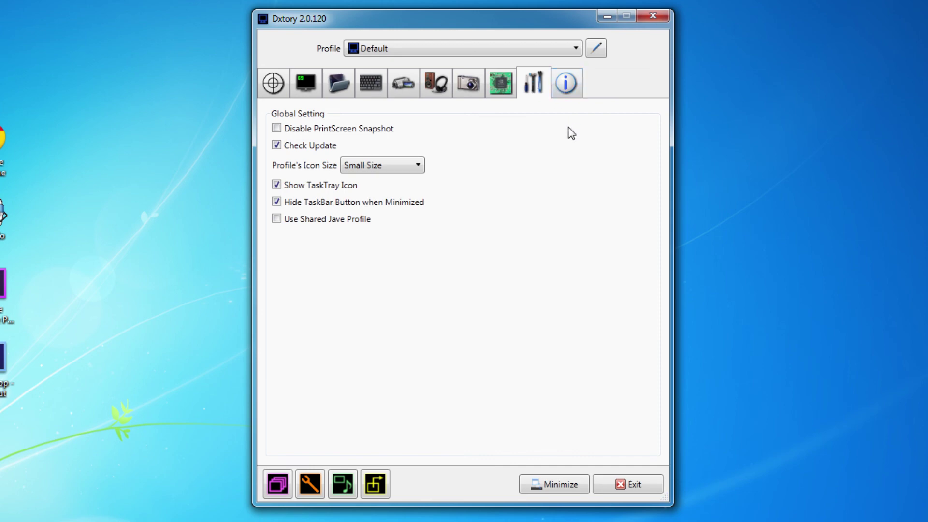
click(509, 91)
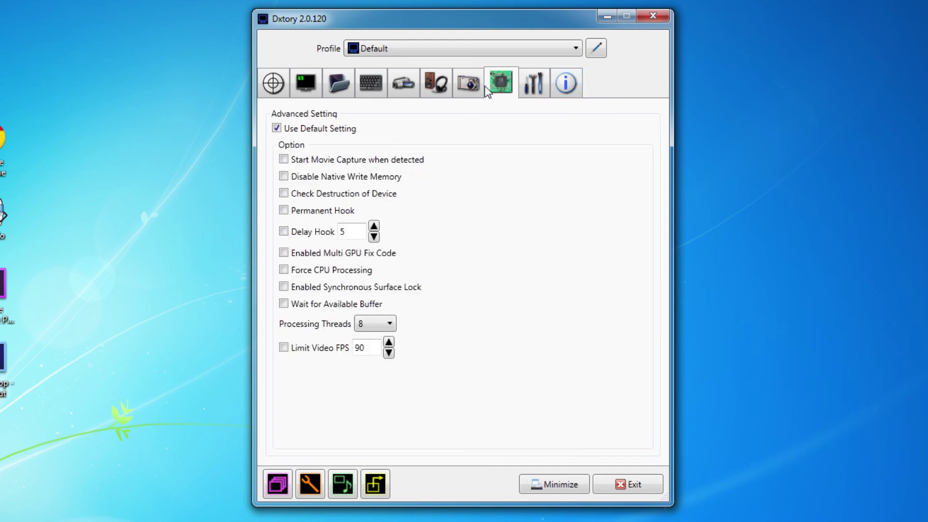
click(466, 86)
click(442, 92)
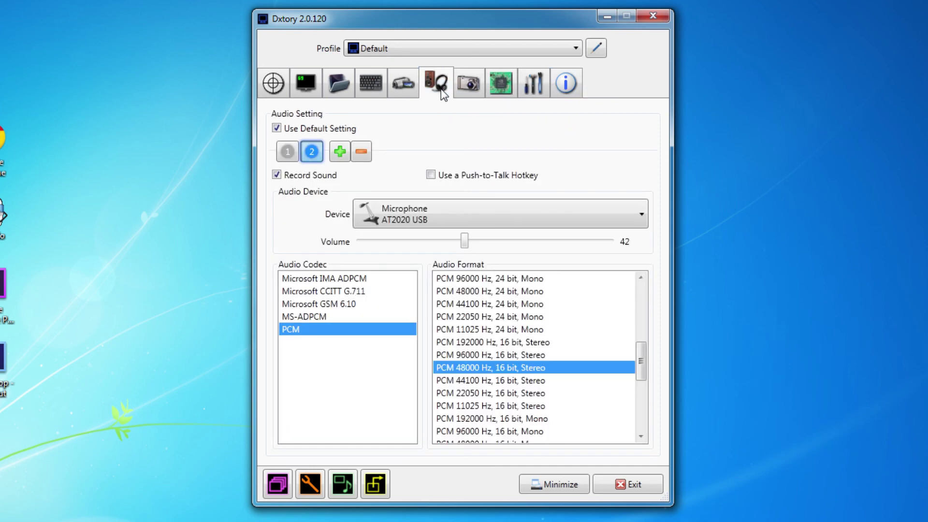